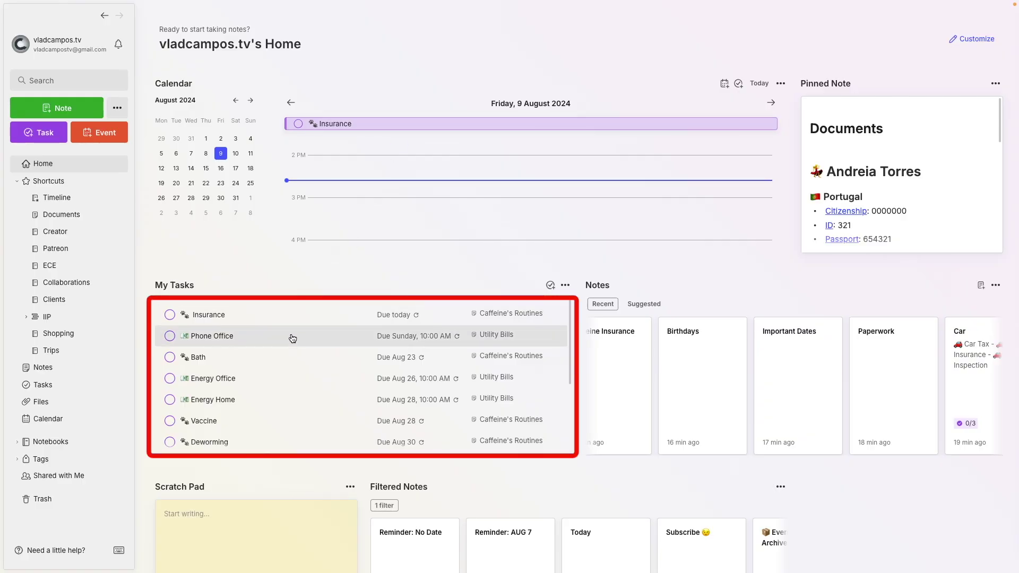
Scroll through the My Tasks widget, then show the full Tasks page with all 18 tasks
{"action": "scroll", "coordinate": [263, 440], "scroll_direction": "down", "scroll_amount": 3}
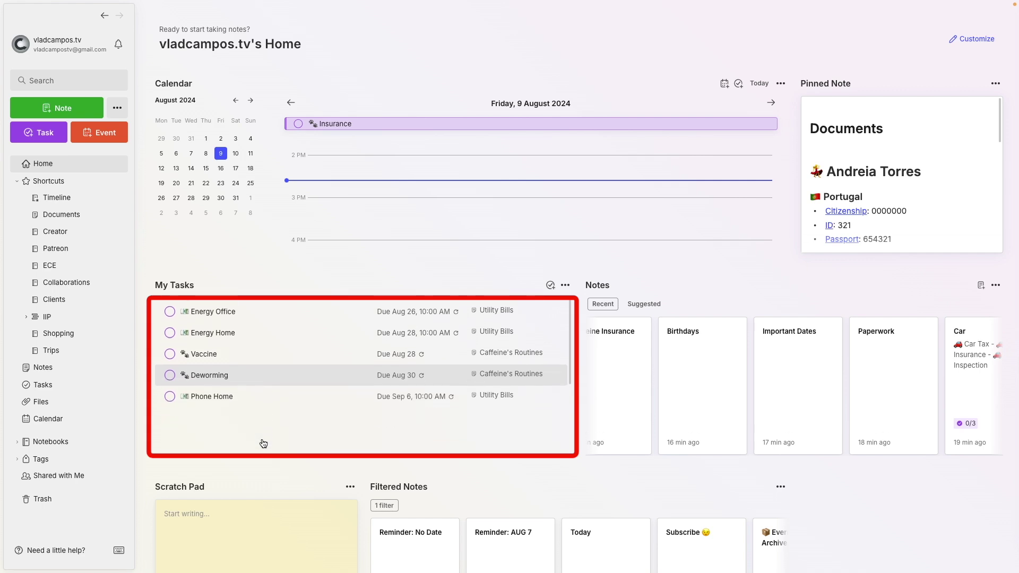
{"action": "scroll", "coordinate": [287, 358], "scroll_direction": "up", "scroll_amount": 1}
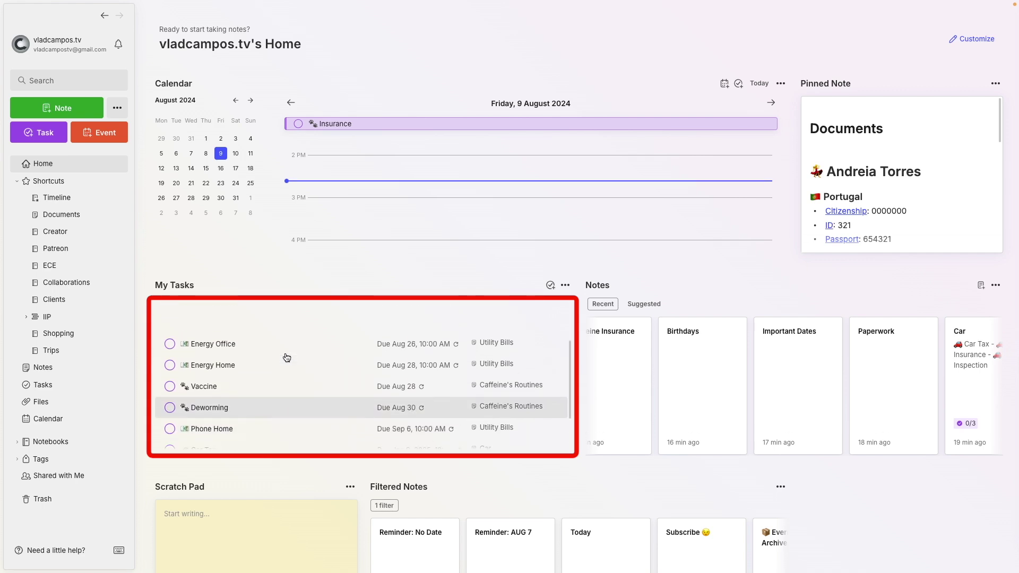
{"action": "scroll", "coordinate": [287, 357], "scroll_direction": "up", "scroll_amount": 2}
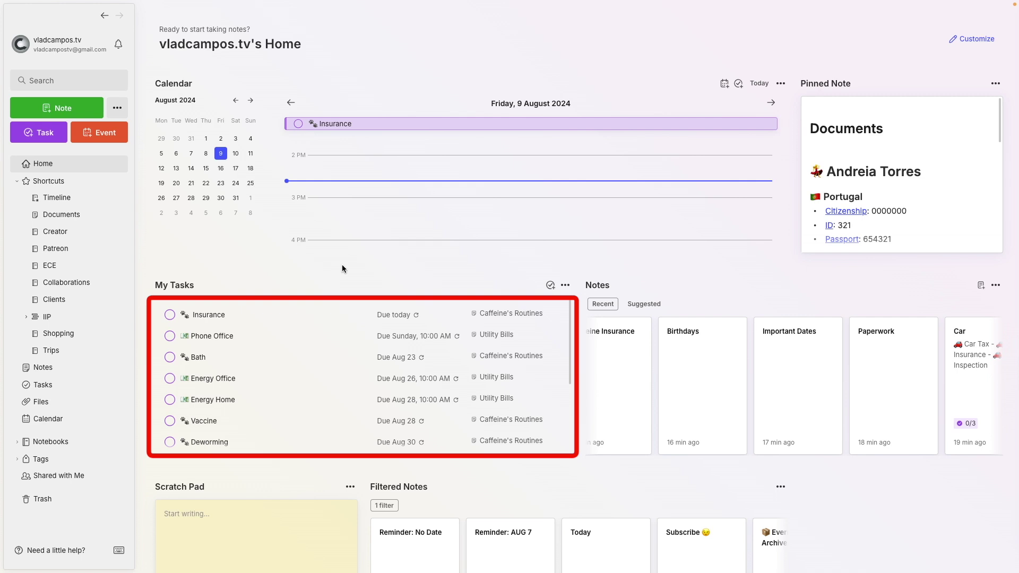
{"action": "left_click", "coordinate": [81, 391]}
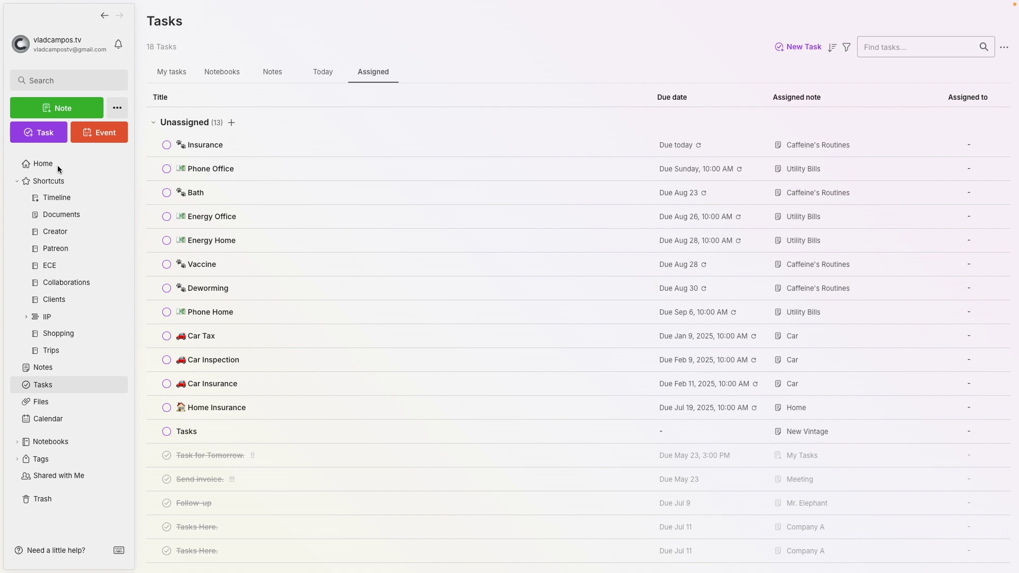
Go back to Home, scroll the Pinned Note, and bring up the Switch to… quick switcher
{"action": "left_click", "coordinate": [43, 164]}
{"action": "scroll", "coordinate": [919, 201], "scroll_direction": "down", "scroll_amount": 2}
{"action": "scroll", "coordinate": [918, 201], "scroll_direction": "down", "scroll_amount": 8}
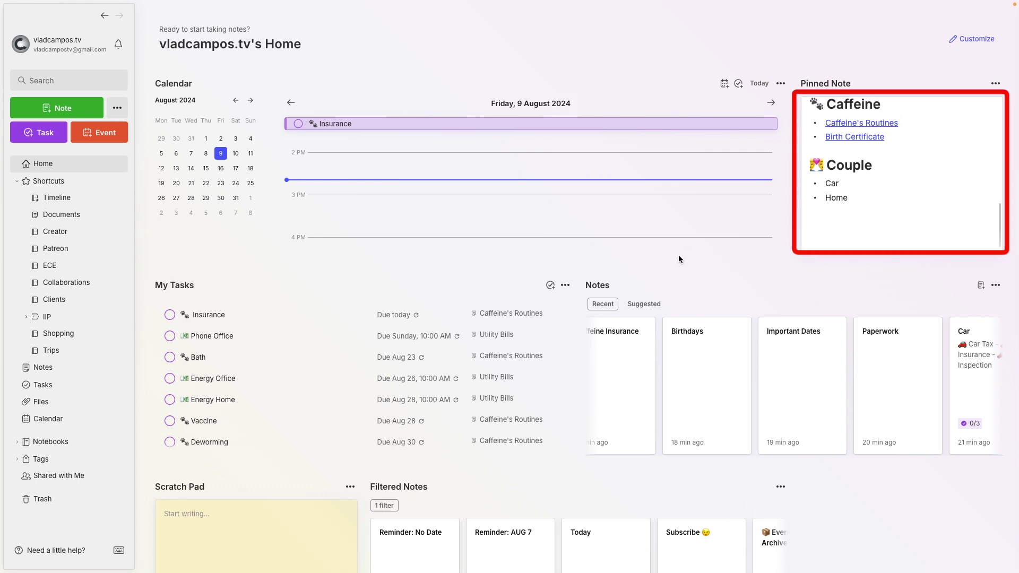
{"action": "key", "text": "ctrl+o"}
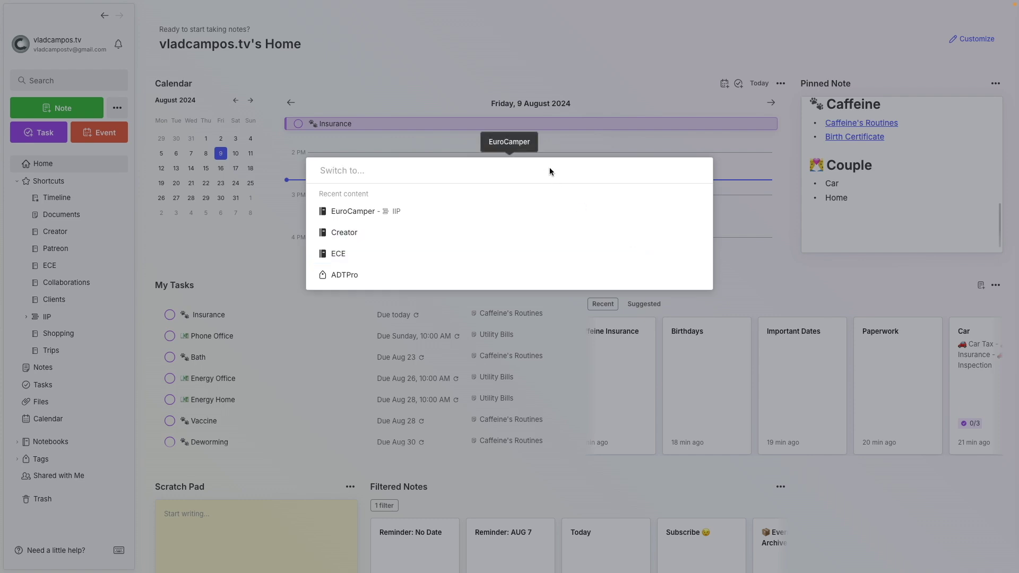
Search 'fam' to reach the Family notebook and open the Caffeine's Routines note
{"action": "type", "text": "fam"}
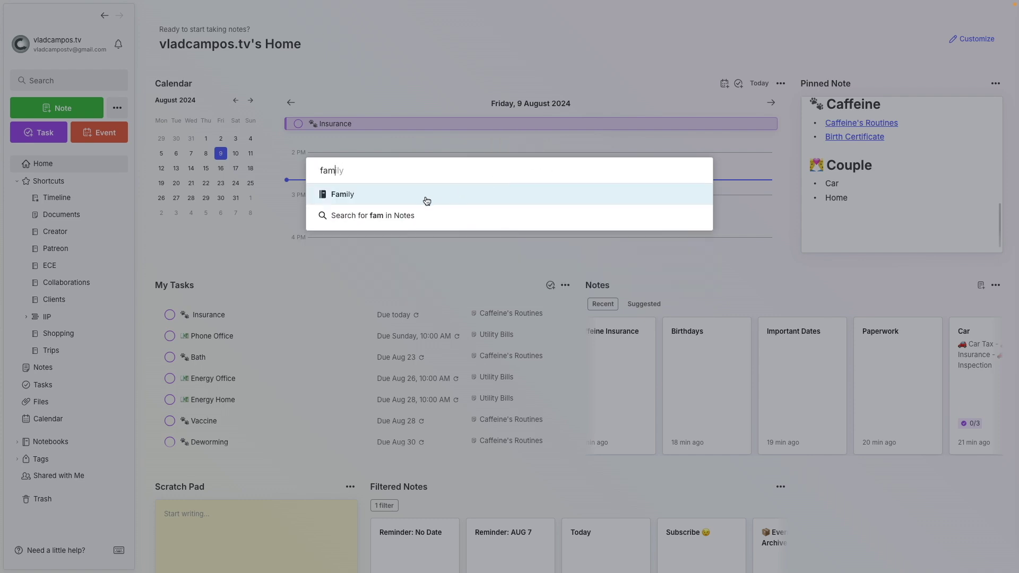
{"action": "left_click", "coordinate": [427, 200]}
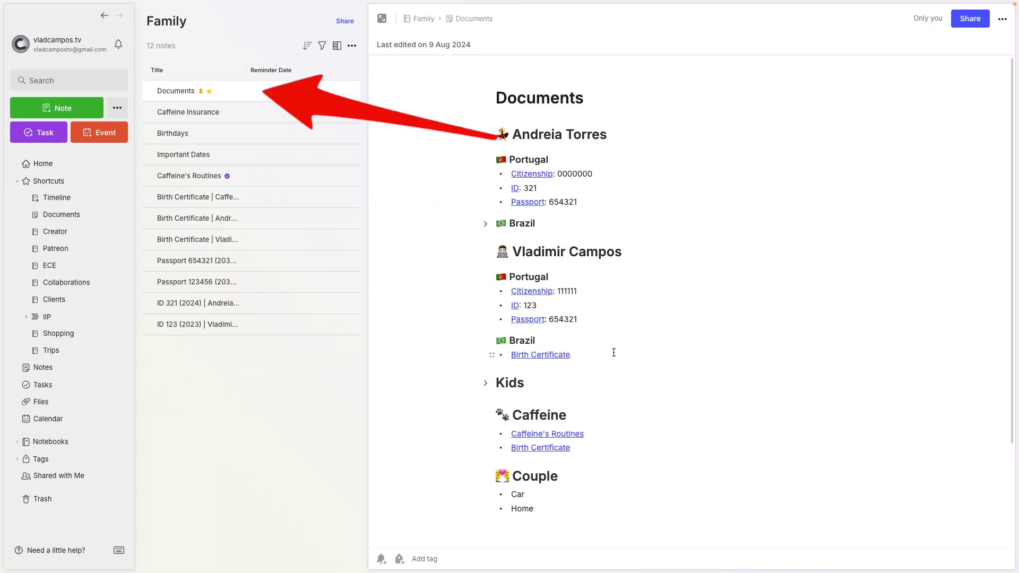
{"action": "scroll", "coordinate": [613, 352], "scroll_direction": "down", "scroll_amount": 2}
{"action": "left_click", "coordinate": [555, 367]}
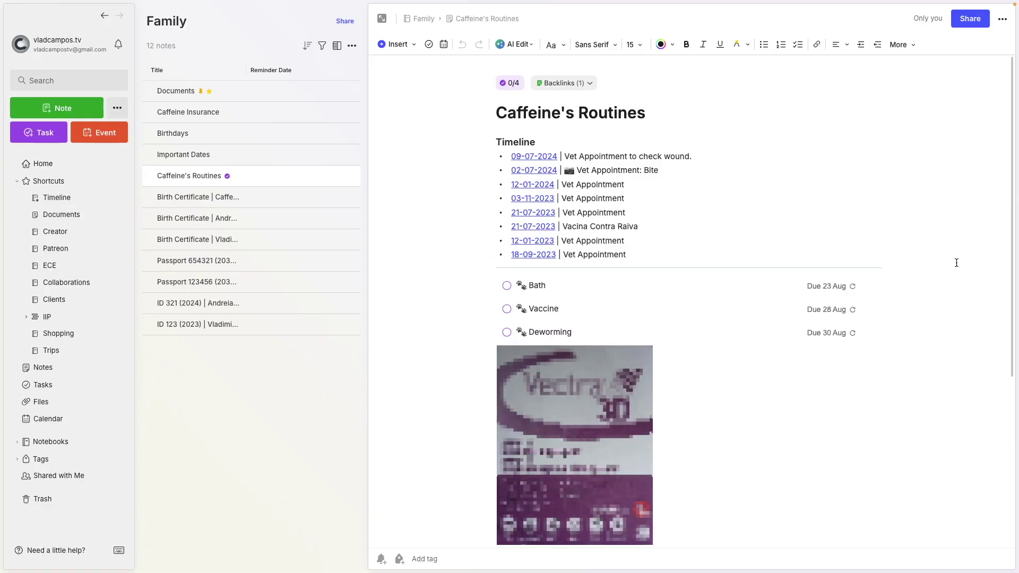
{"action": "scroll", "coordinate": [956, 263], "scroll_direction": "down", "scroll_amount": 2}
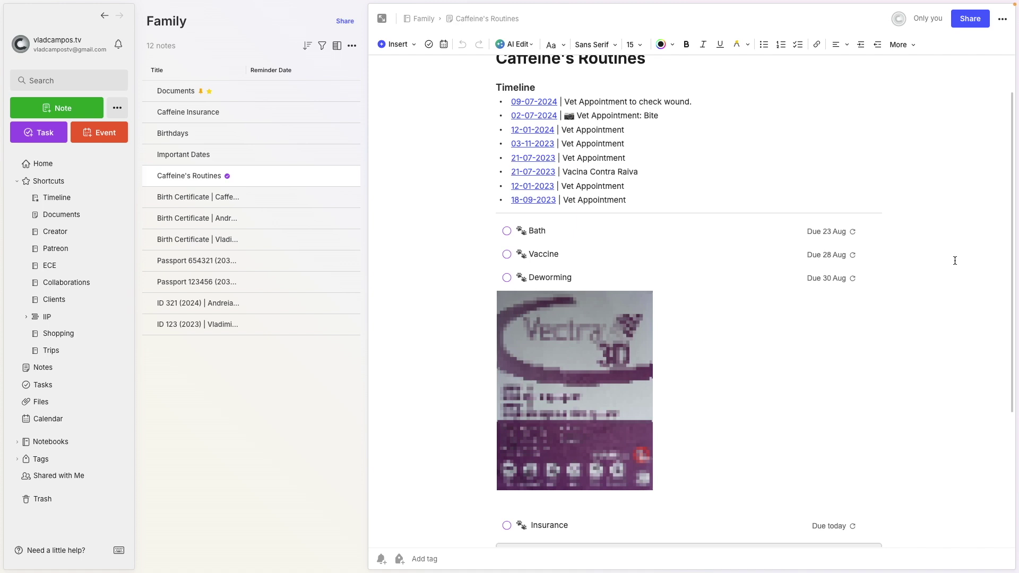
{"action": "scroll", "coordinate": [944, 234], "scroll_direction": "down", "scroll_amount": 2}
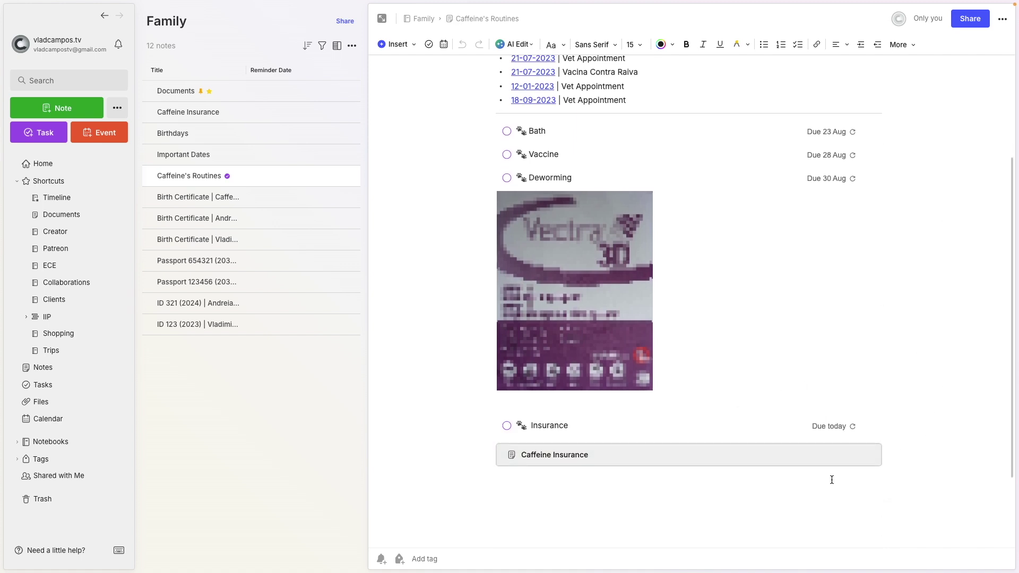
{"action": "left_click", "coordinate": [705, 465]}
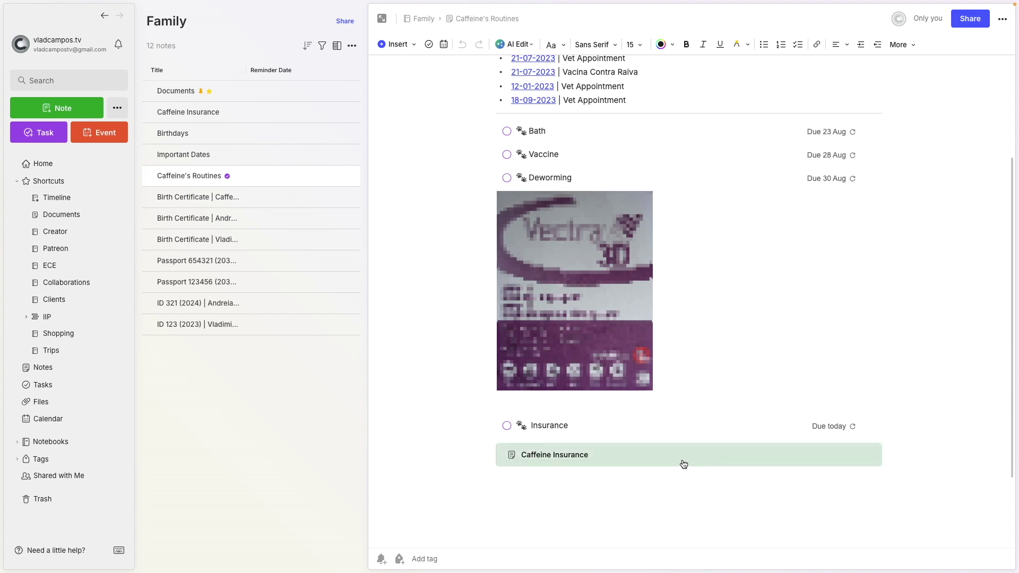
{"action": "left_click", "coordinate": [684, 465]}
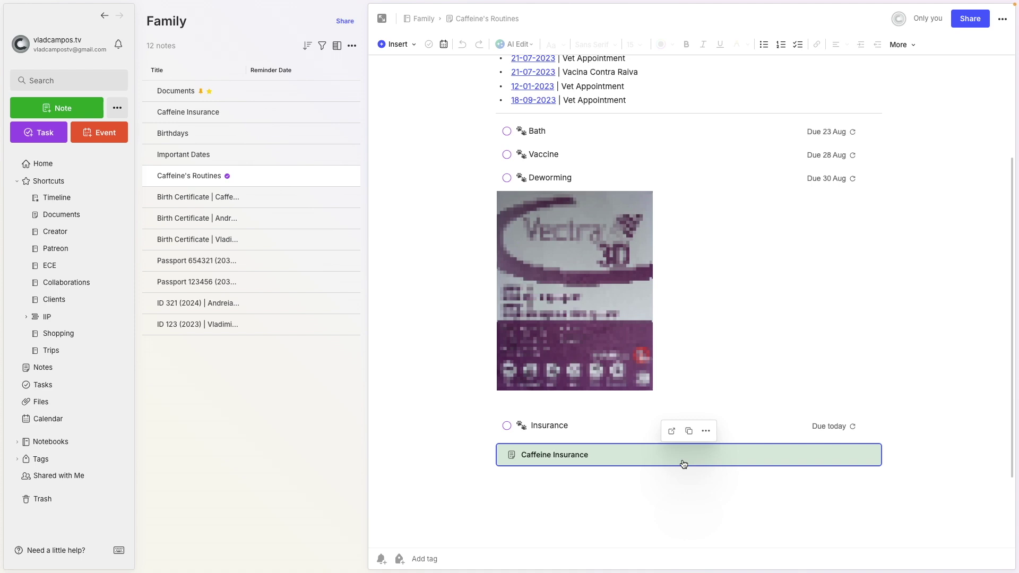
{"action": "left_click", "coordinate": [672, 431]}
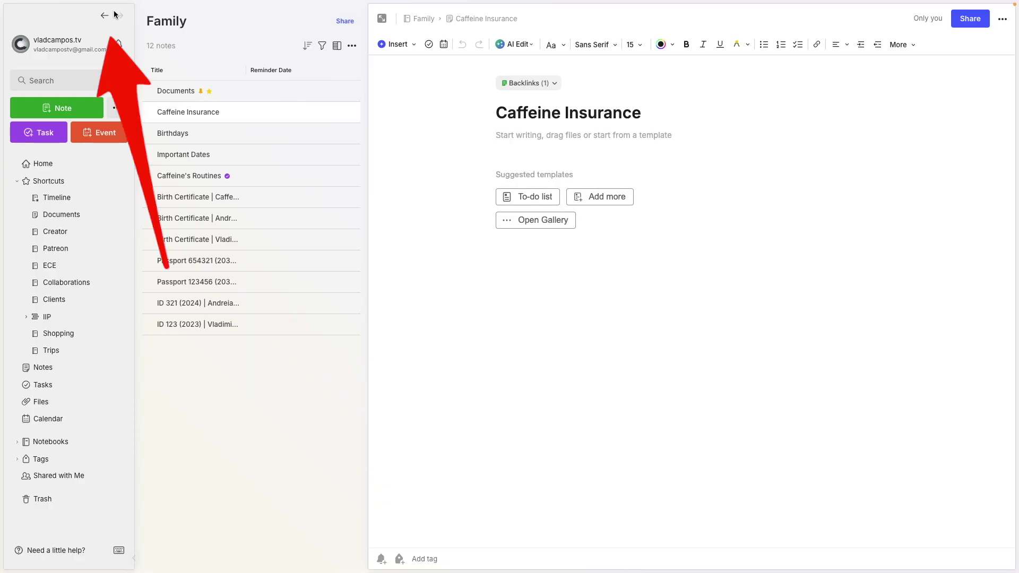
{"action": "left_click", "coordinate": [105, 18]}
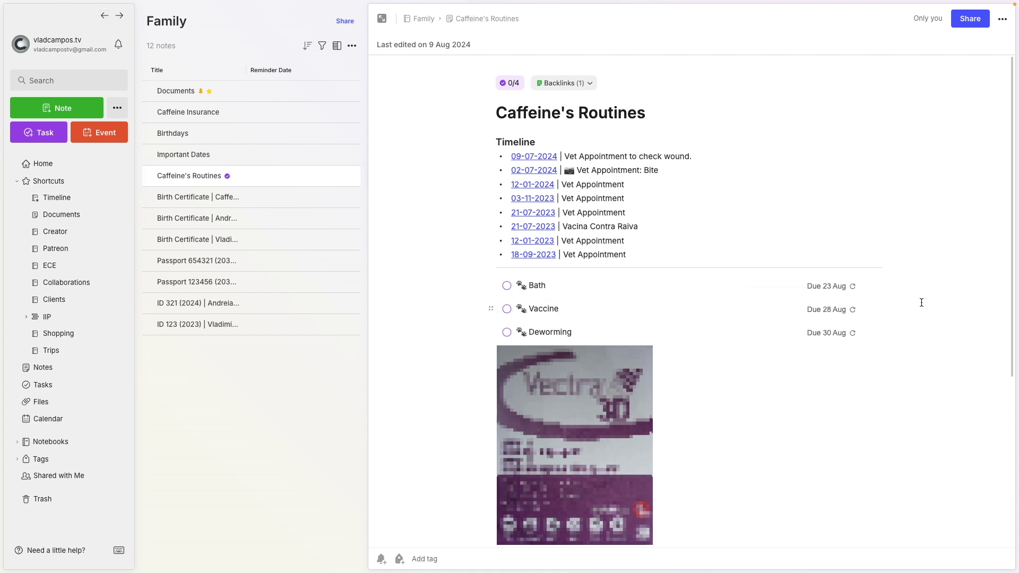
{"action": "scroll", "coordinate": [921, 303], "scroll_direction": "down", "scroll_amount": 2}
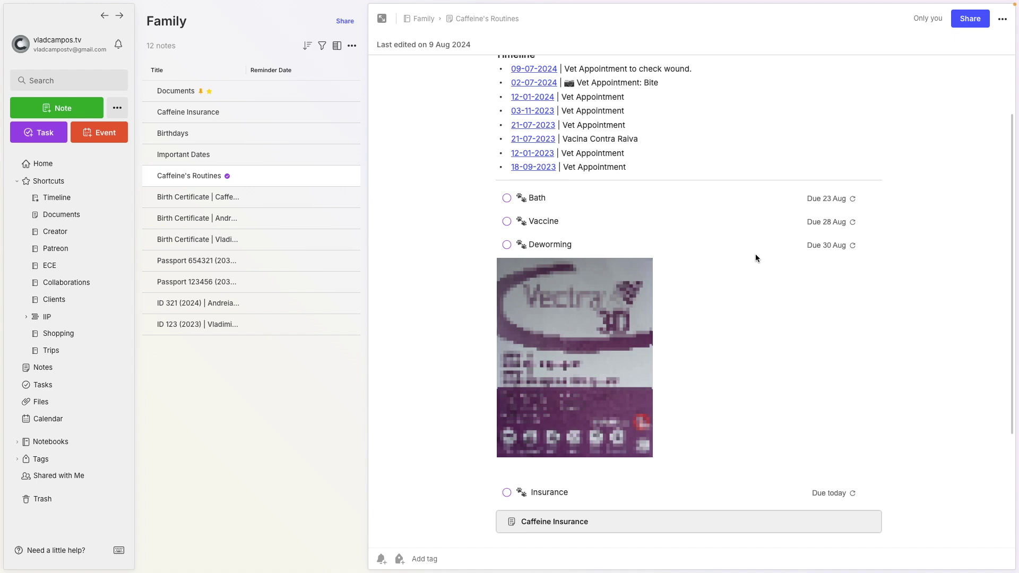
{"action": "mouse_move", "coordinate": [755, 249]}
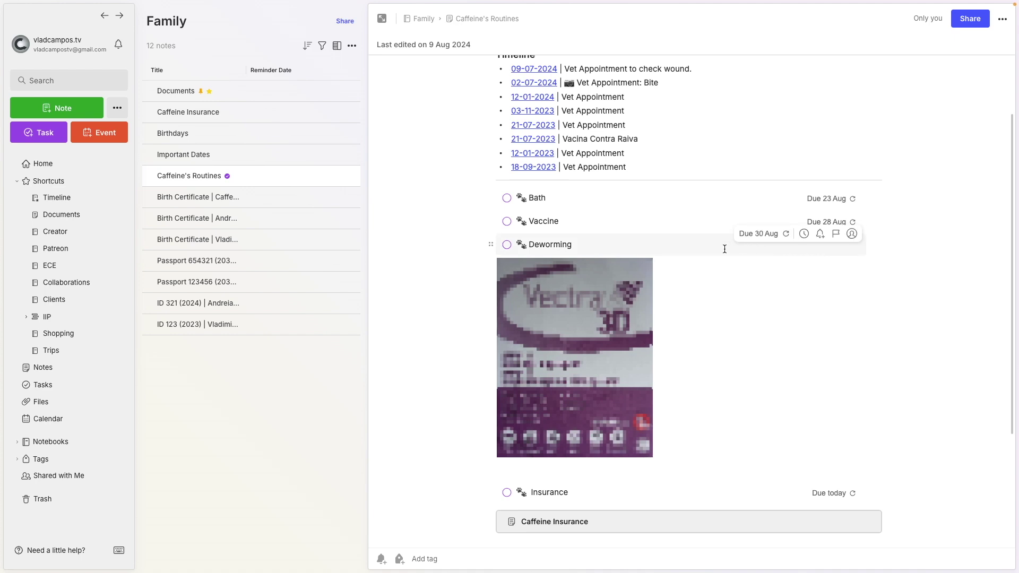
{"action": "mouse_move", "coordinate": [715, 230]}
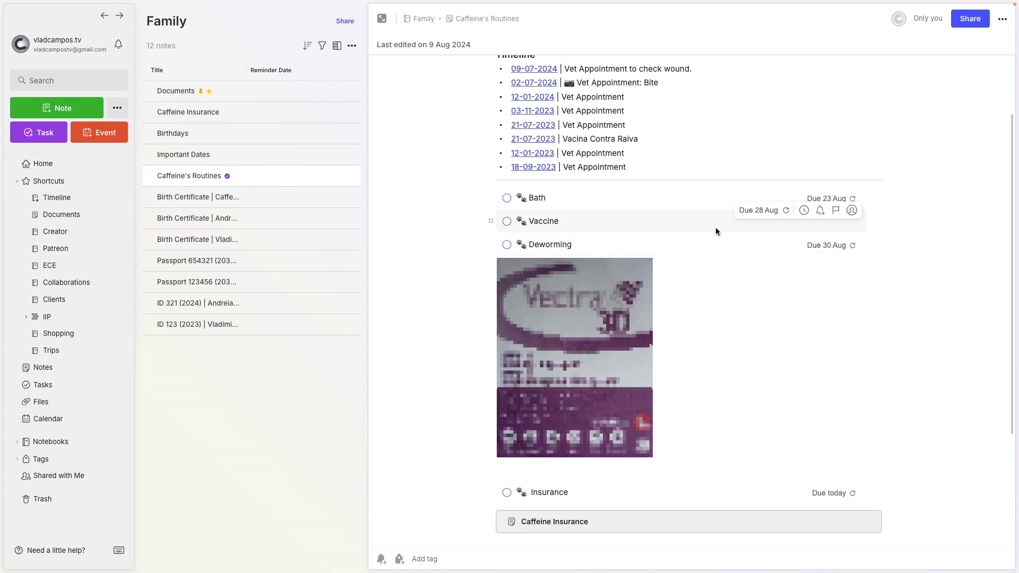
{"action": "mouse_move", "coordinate": [711, 202]}
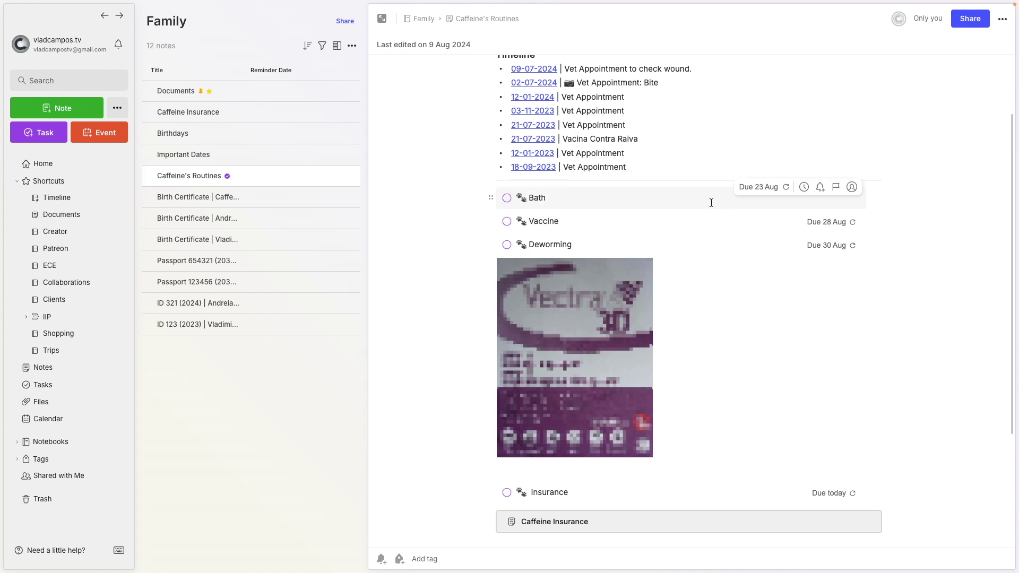
{"action": "mouse_move", "coordinate": [742, 494]}
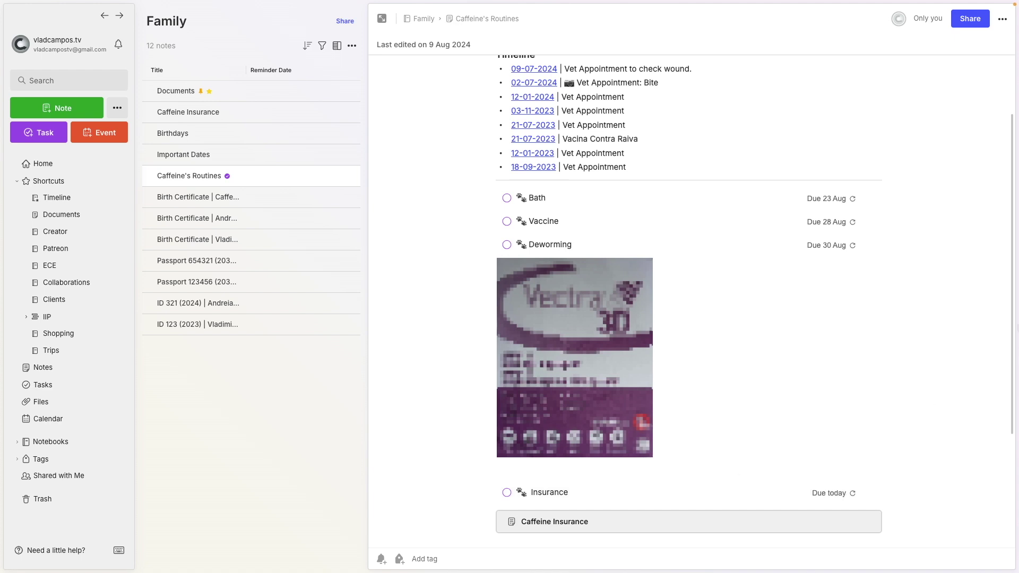
{"action": "scroll", "coordinate": [939, 318], "scroll_direction": "up", "scroll_amount": 3}
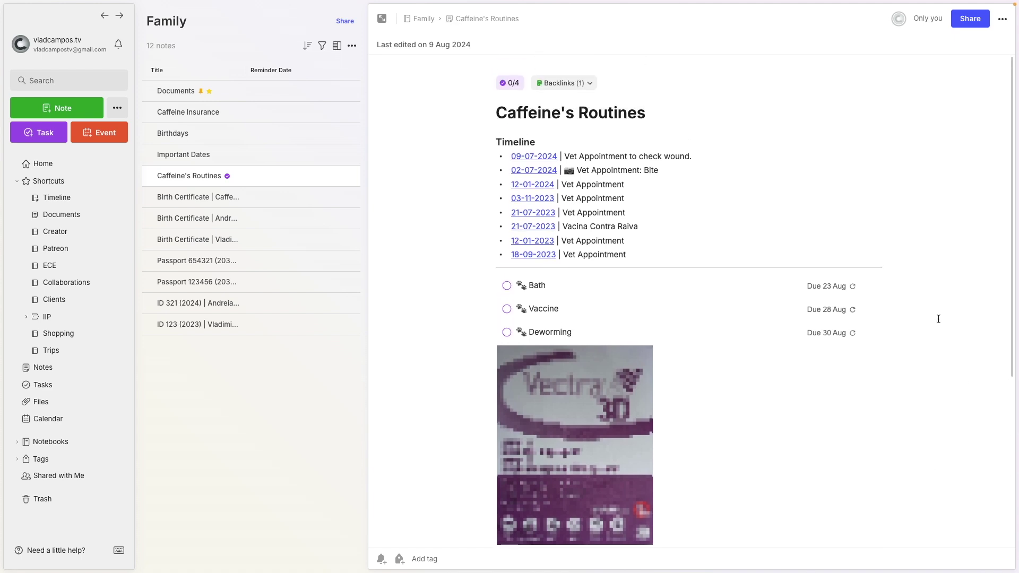
{"action": "left_click", "coordinate": [61, 169]}
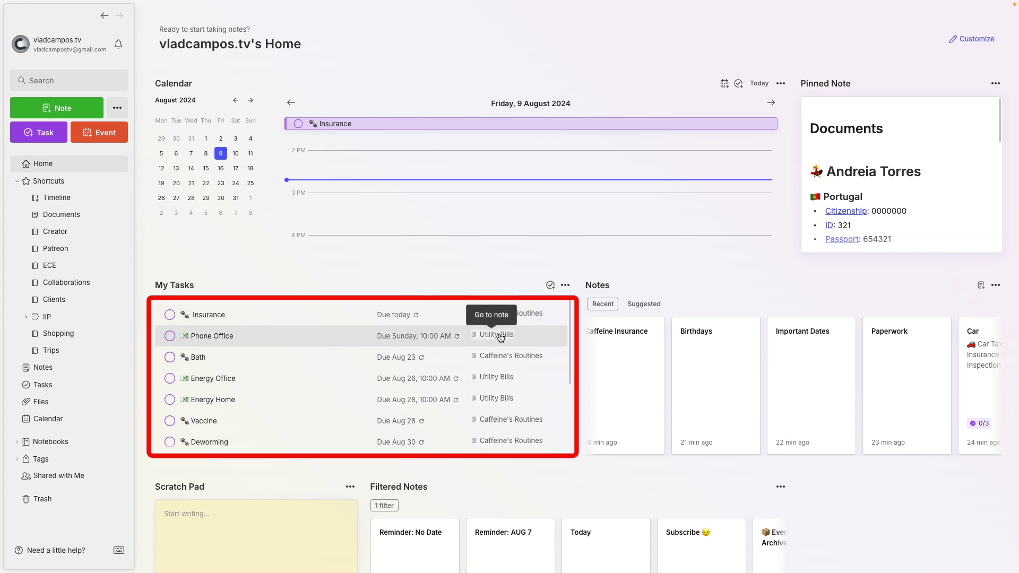
Open the Utility Bills note from its task in My Tasks
{"action": "left_click", "coordinate": [499, 335]}
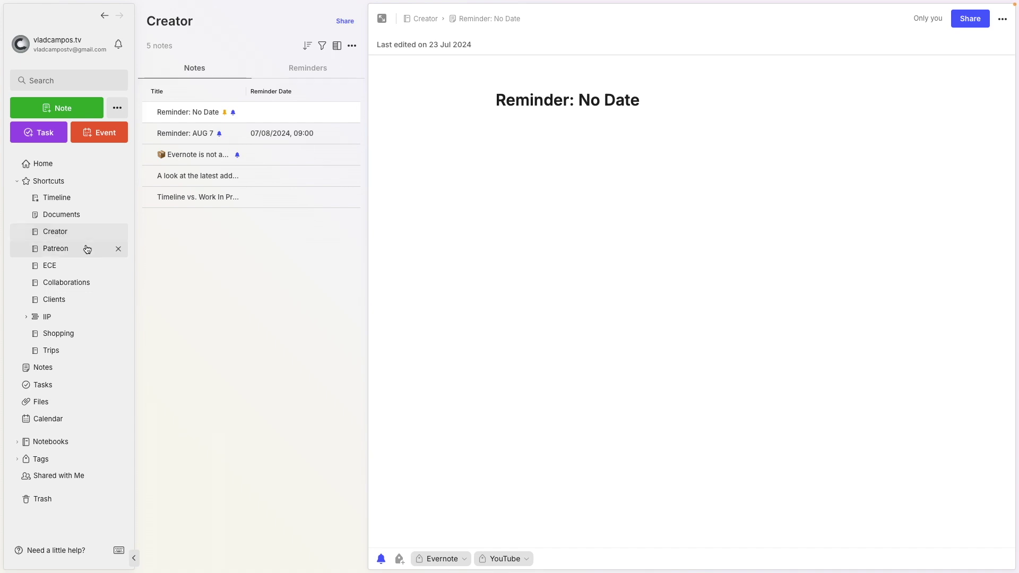
Look through the Clients and Creator shortcuts, then go back to the Home dashboard
{"action": "left_click", "coordinate": [75, 301]}
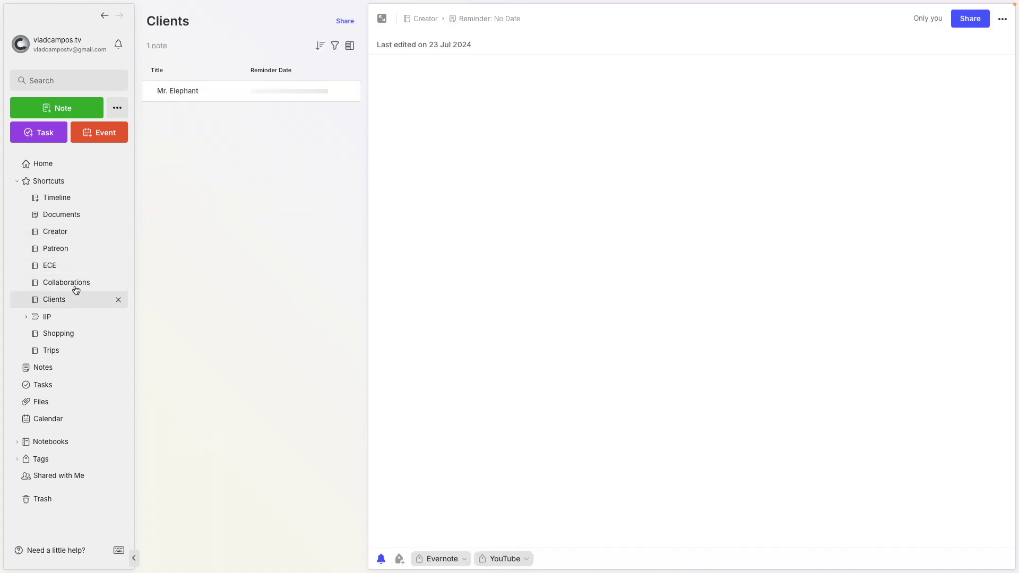
{"action": "left_click", "coordinate": [73, 237]}
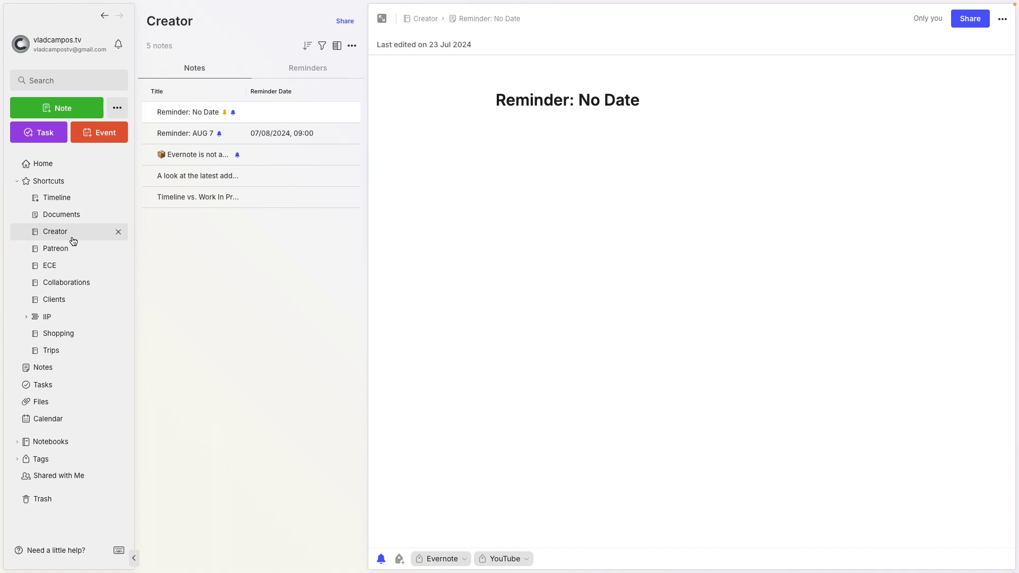
{"action": "left_click", "coordinate": [57, 168]}
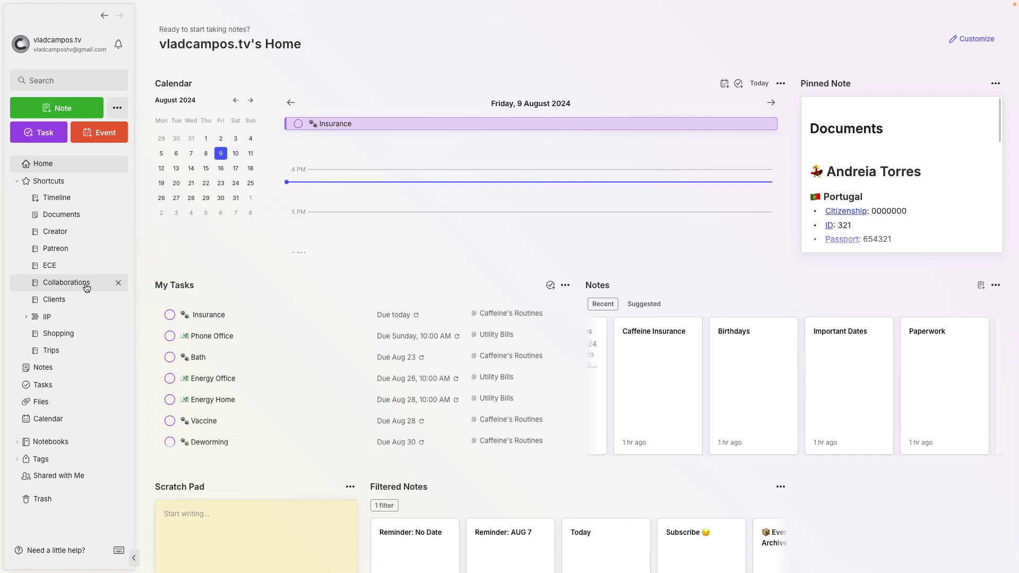
{"action": "left_click", "coordinate": [88, 286]}
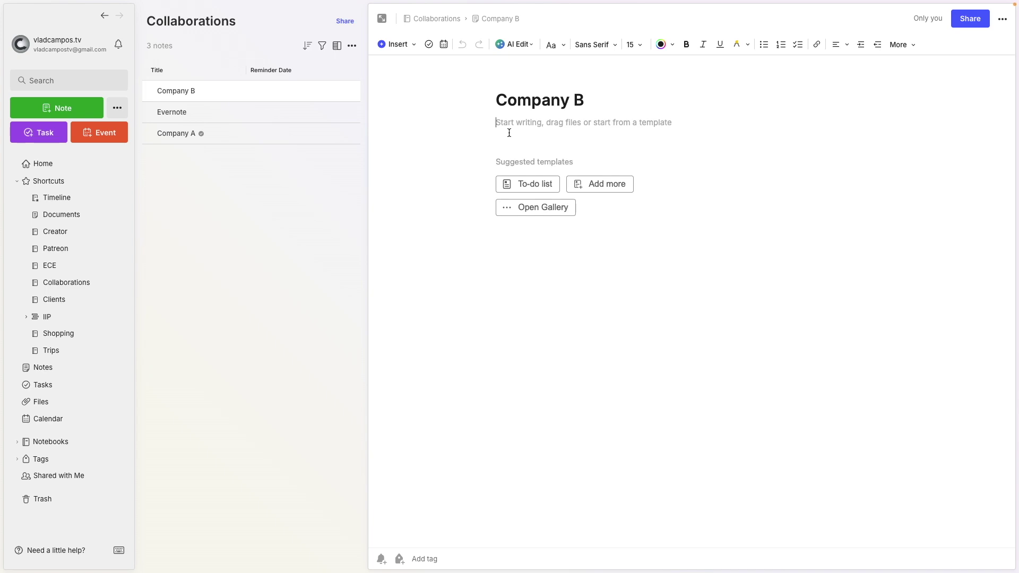
Paste the YouTube link into Company B to embed the video, and start a line below it
{"action": "type", "text": "https://youtu.be/ht_SuTVoc1s"}
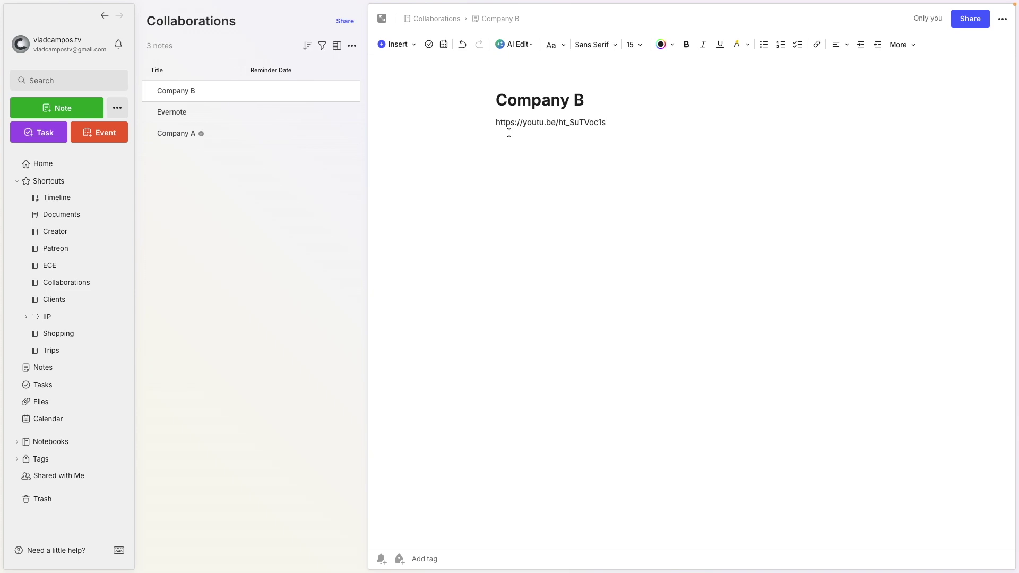
{"action": "key", "text": "Return"}
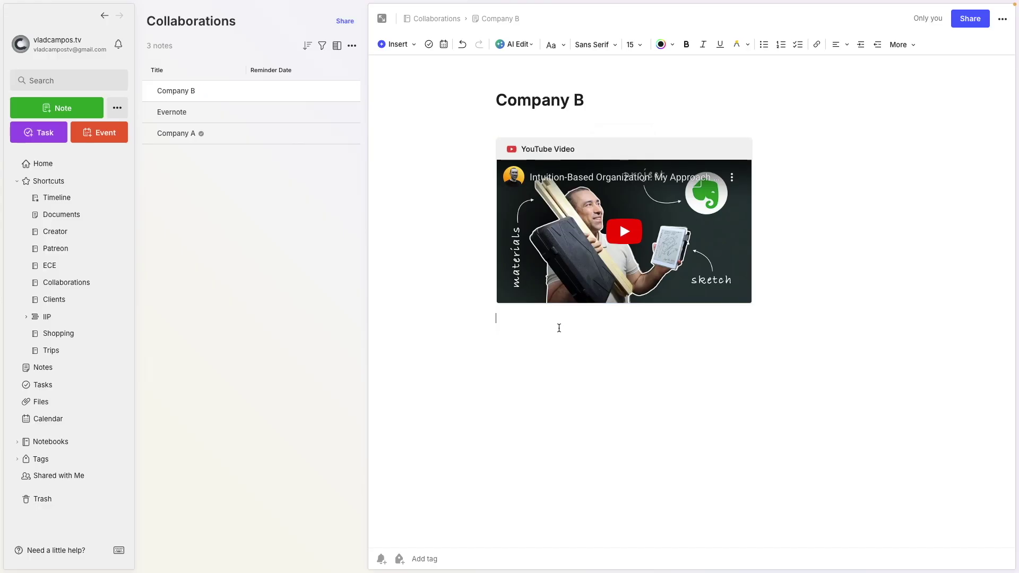
{"action": "left_click", "coordinate": [559, 327]}
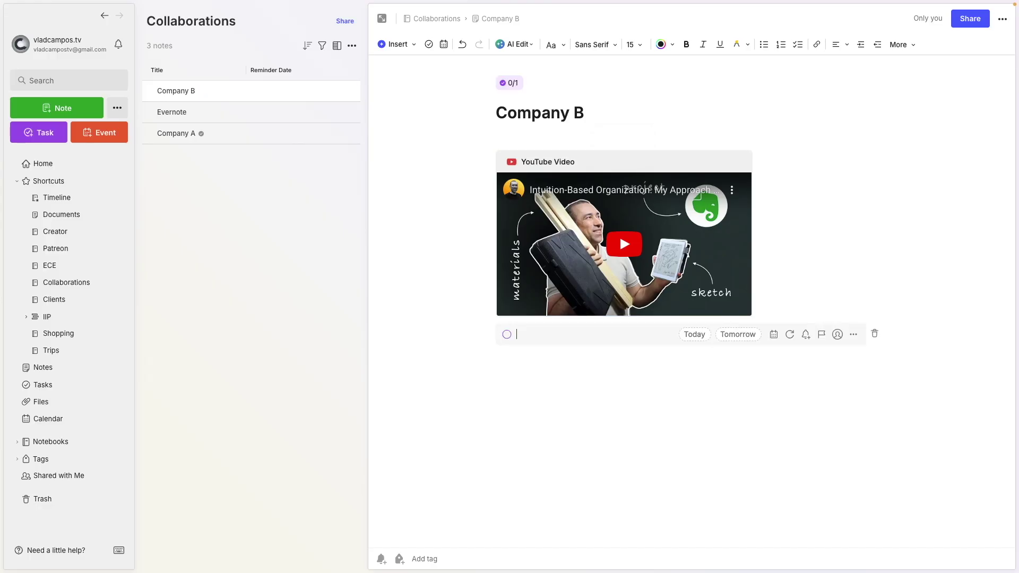
Add a 'Check the Payment' task below the video, due 10 August
{"action": "key", "text": "ctrl+shift+t"}
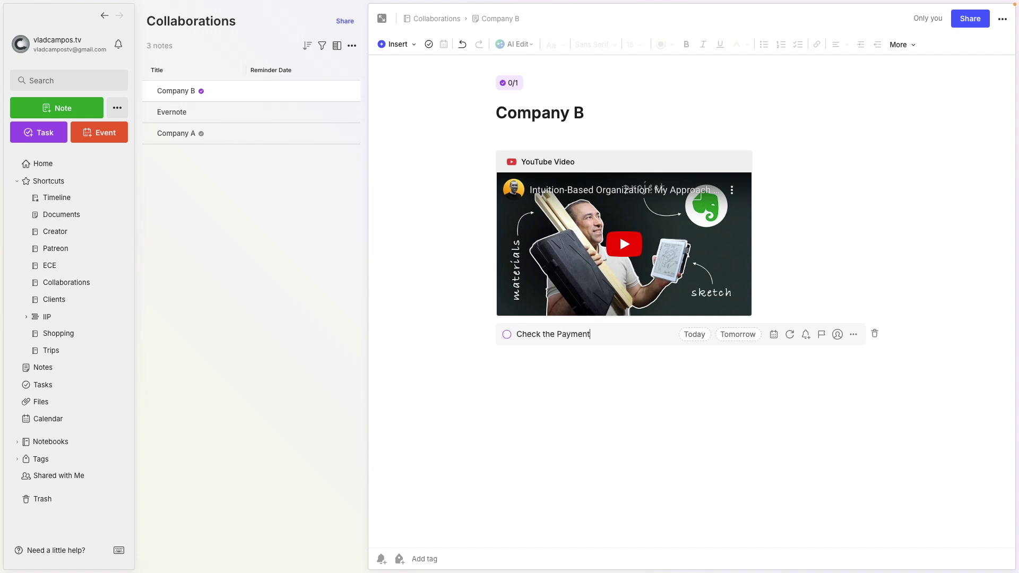
{"action": "left_click", "coordinate": [774, 334]}
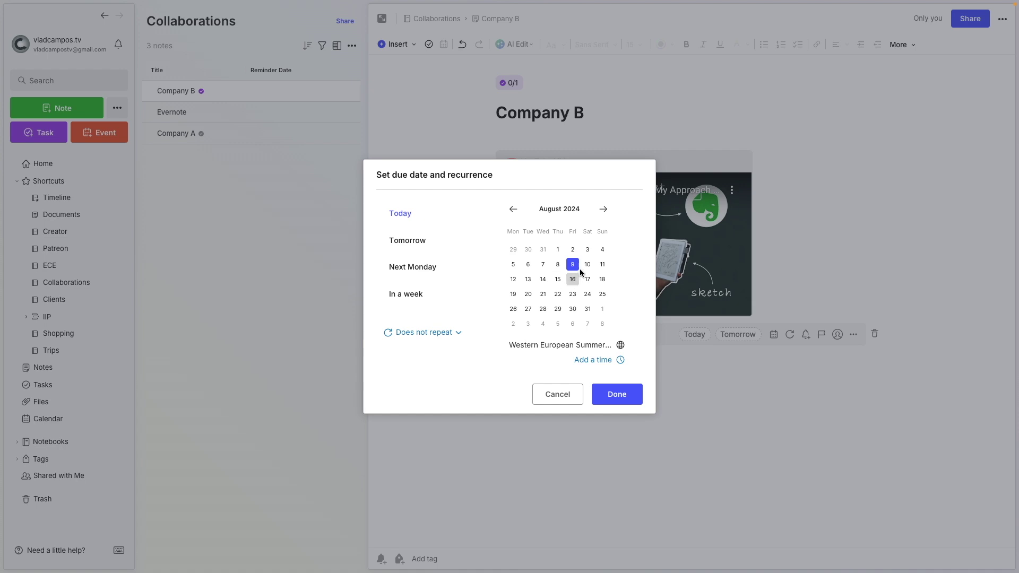
{"action": "left_click", "coordinate": [588, 265]}
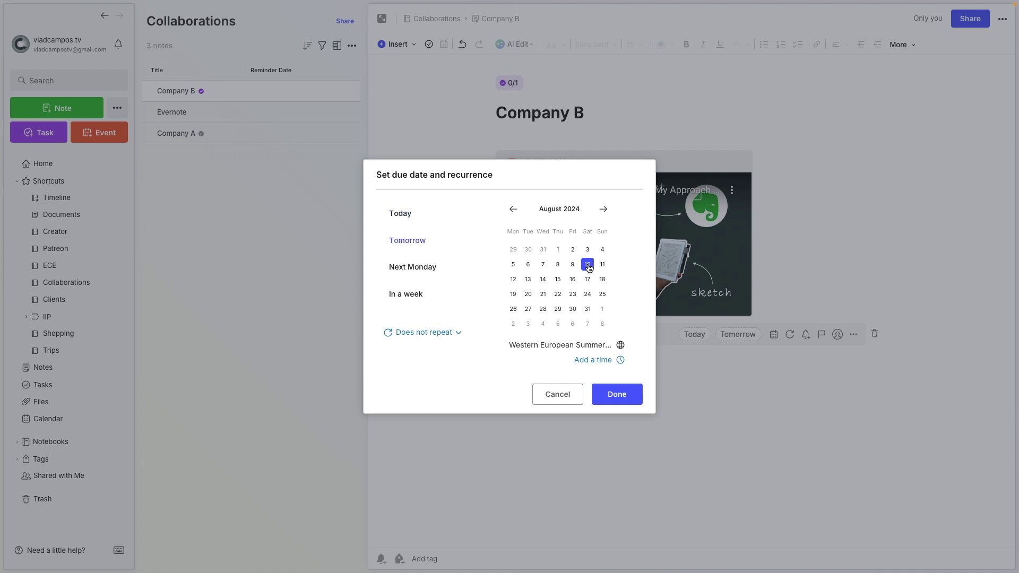
{"action": "left_click", "coordinate": [613, 394]}
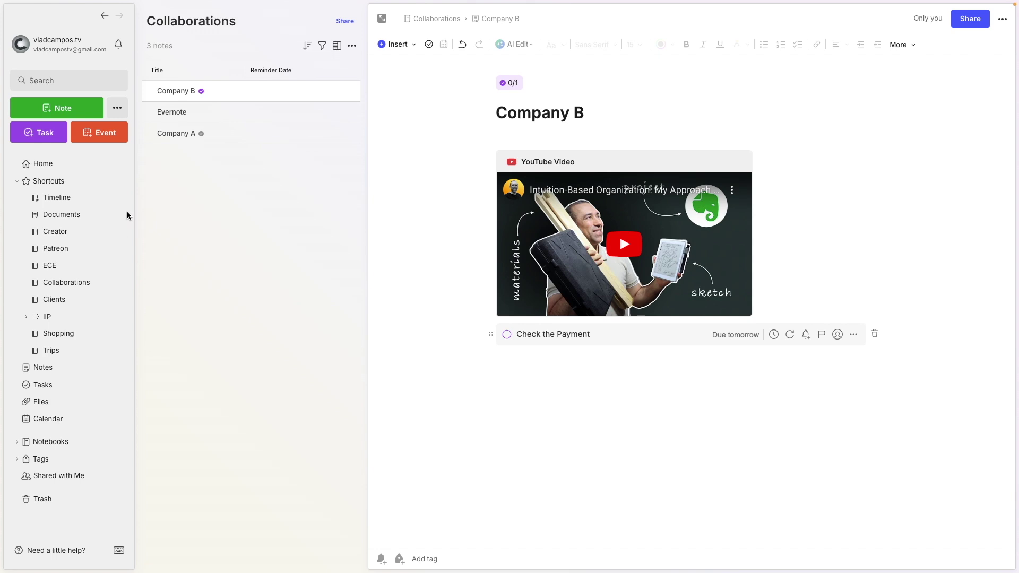
Find Check the Payment on Home, open its Company B note, then go to Clients
{"action": "left_click", "coordinate": [51, 164]}
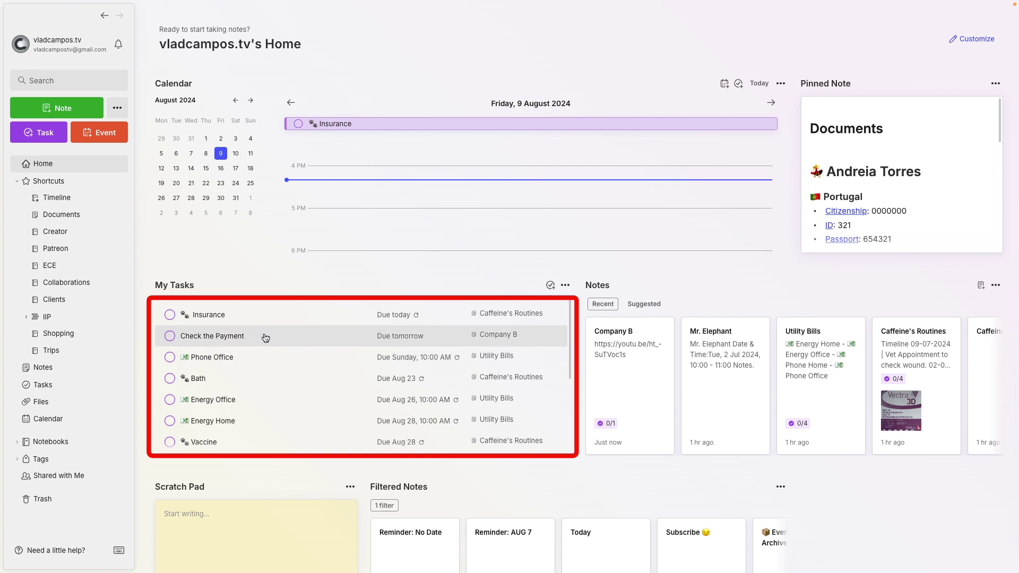
{"action": "left_click", "coordinate": [493, 340]}
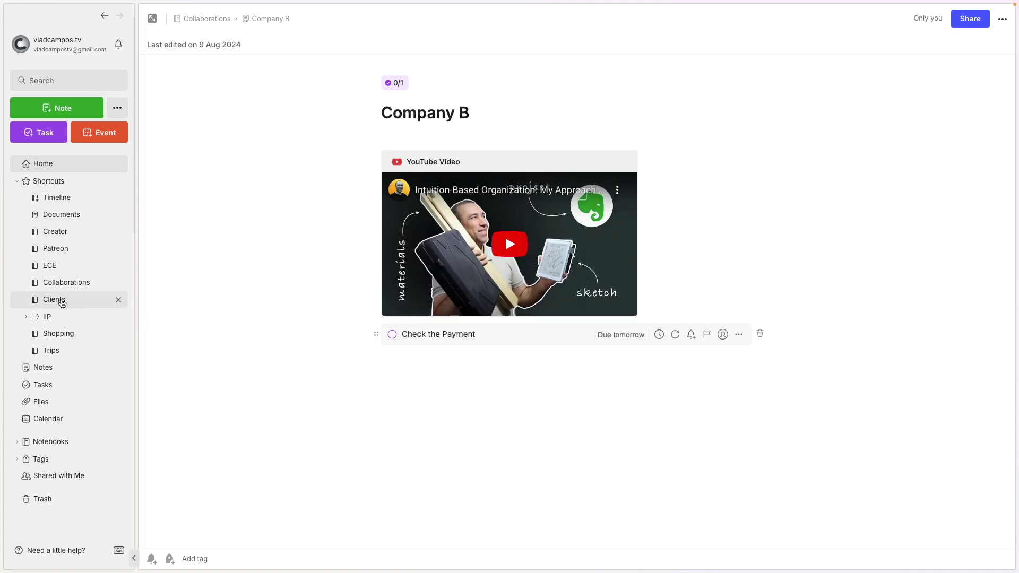
{"action": "left_click", "coordinate": [62, 302]}
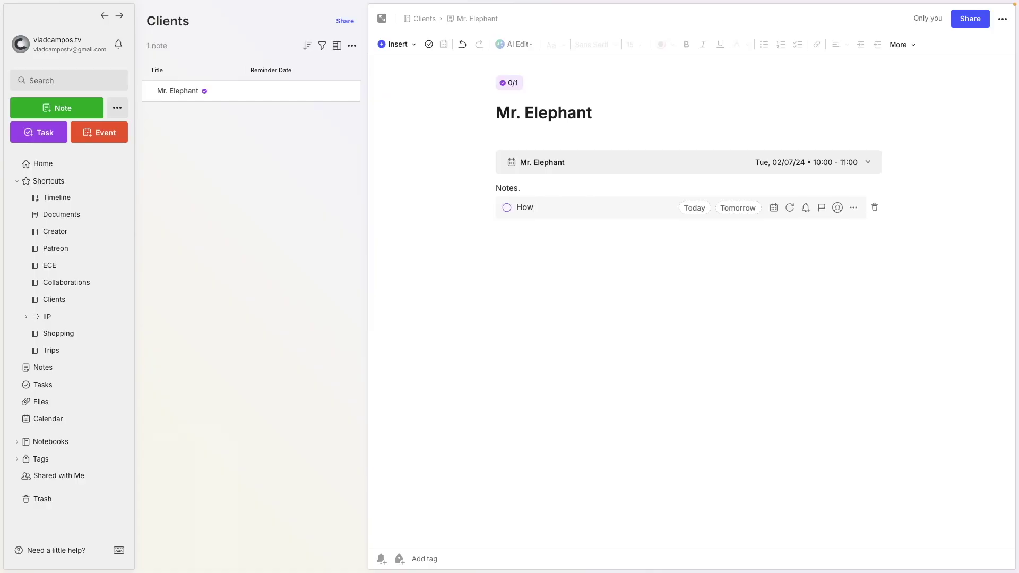
Finish the Mr. Elephant task 'How to use Evernote Tasks', due 13 August, then return Home
{"action": "type", "text": "note Tasks"}
{"action": "left_click", "coordinate": [774, 208]}
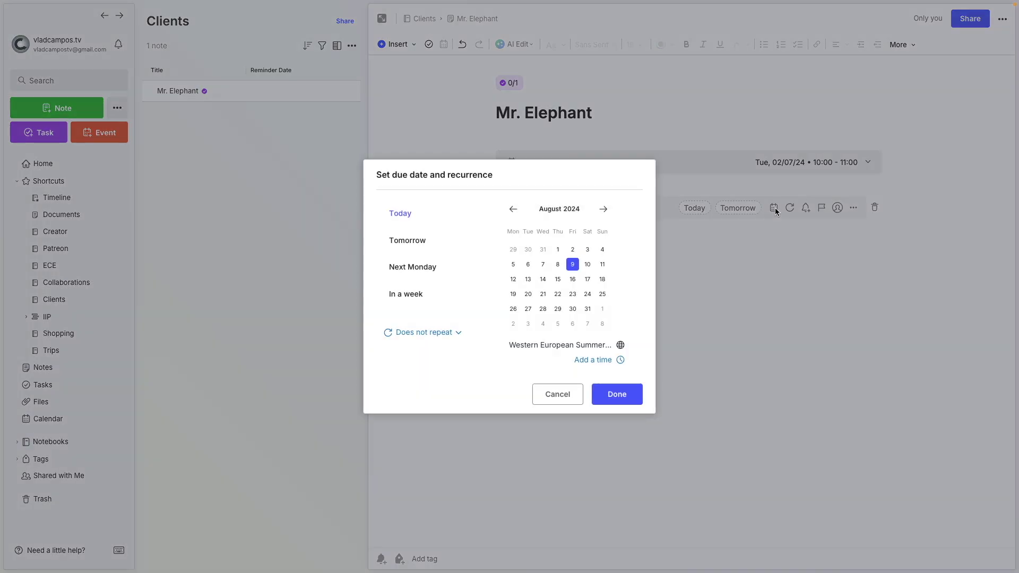
{"action": "left_click", "coordinate": [528, 280]}
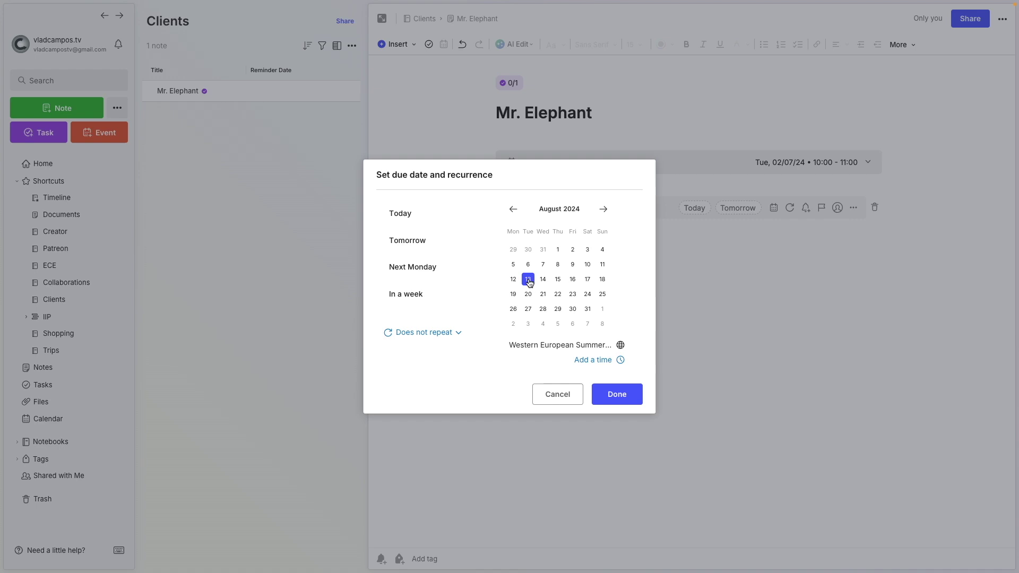
{"action": "left_click", "coordinate": [618, 396]}
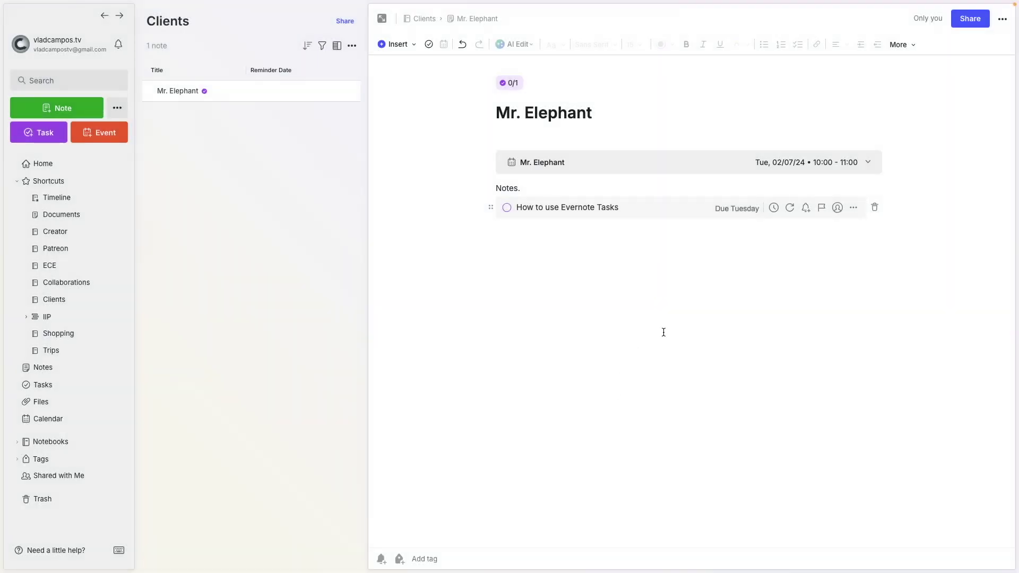
{"action": "left_click", "coordinate": [54, 165]}
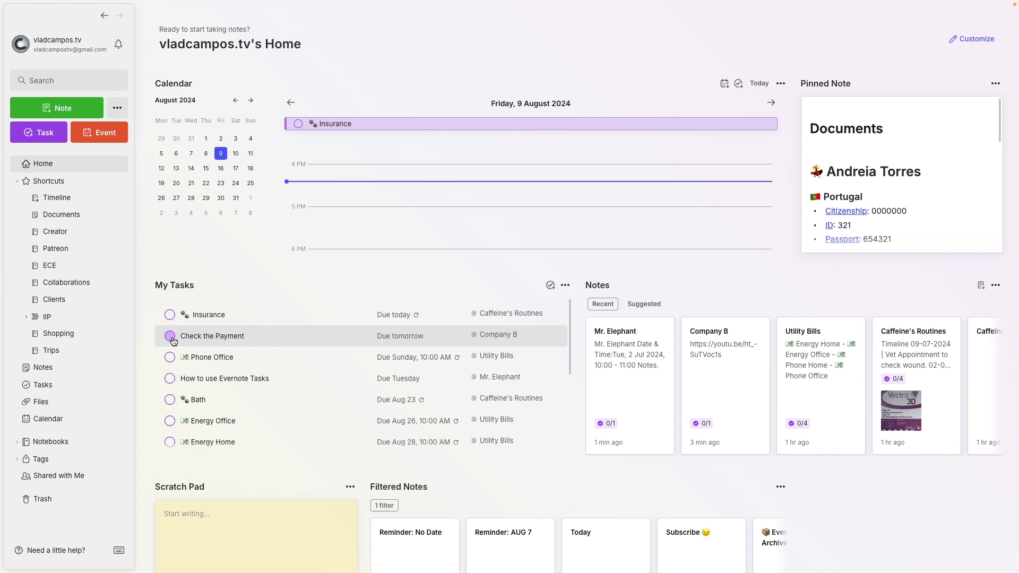
{"action": "left_click", "coordinate": [224, 340]}
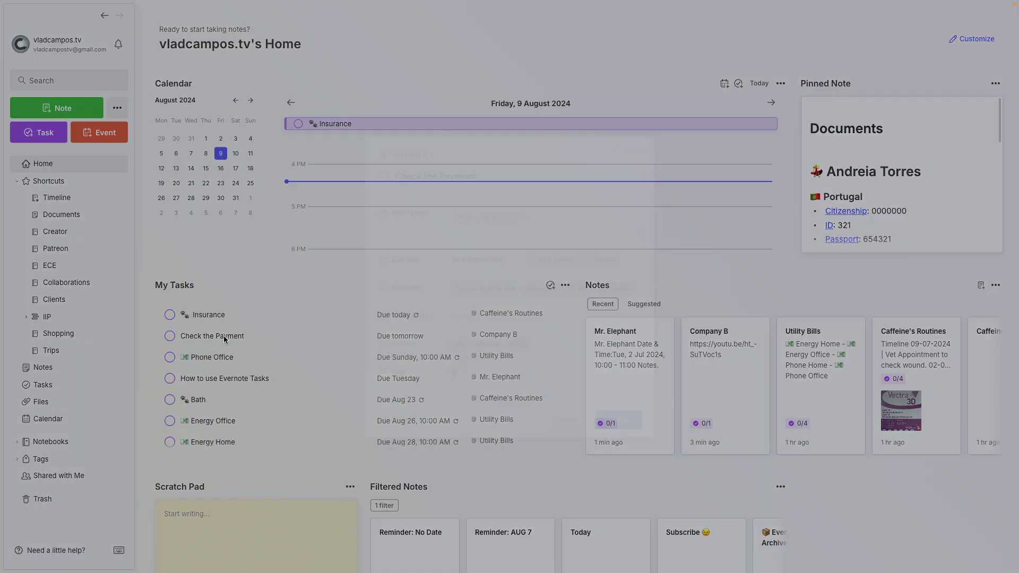